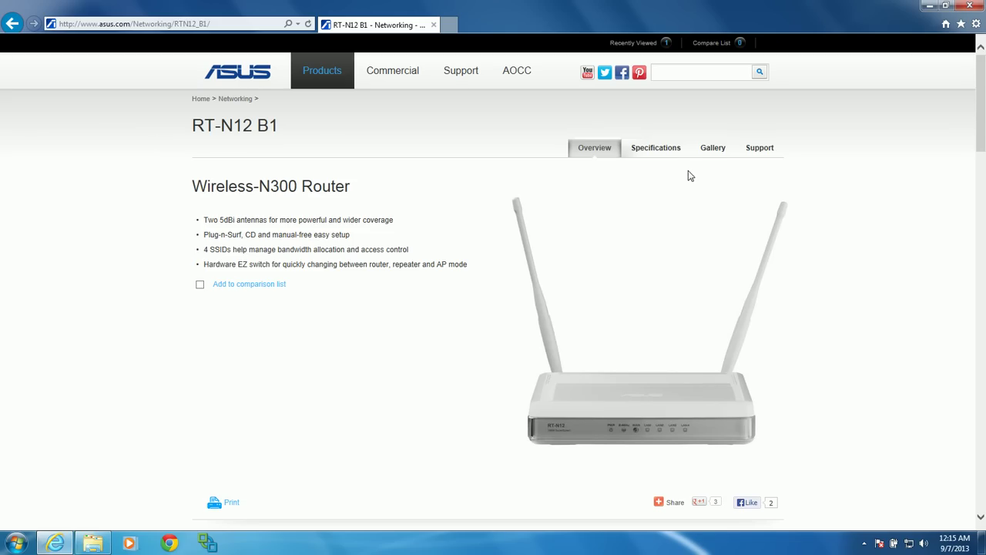
- Open the RT-N12 B1 support downloads for Windows 7 64bit and expand the Firmware list
left_click(760, 150)
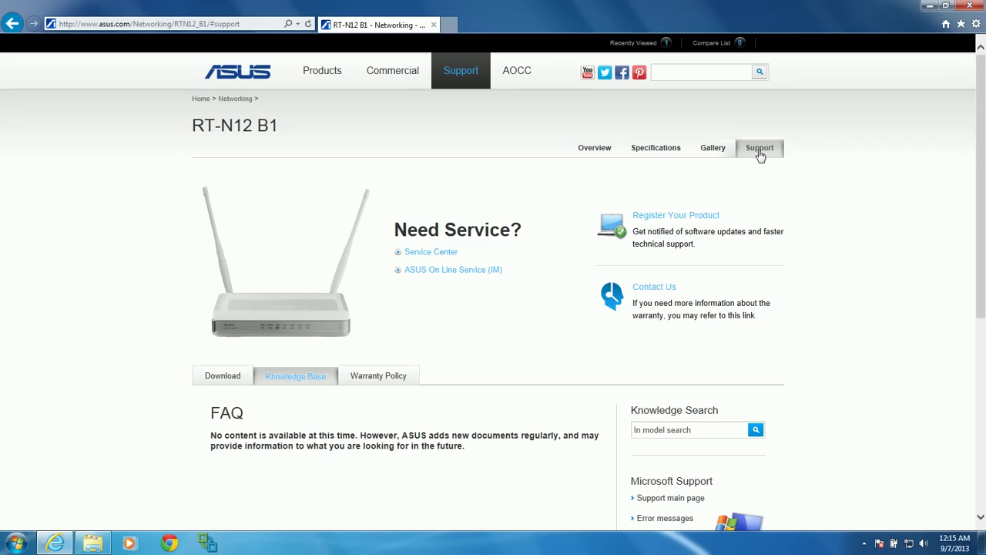
left_click(224, 379)
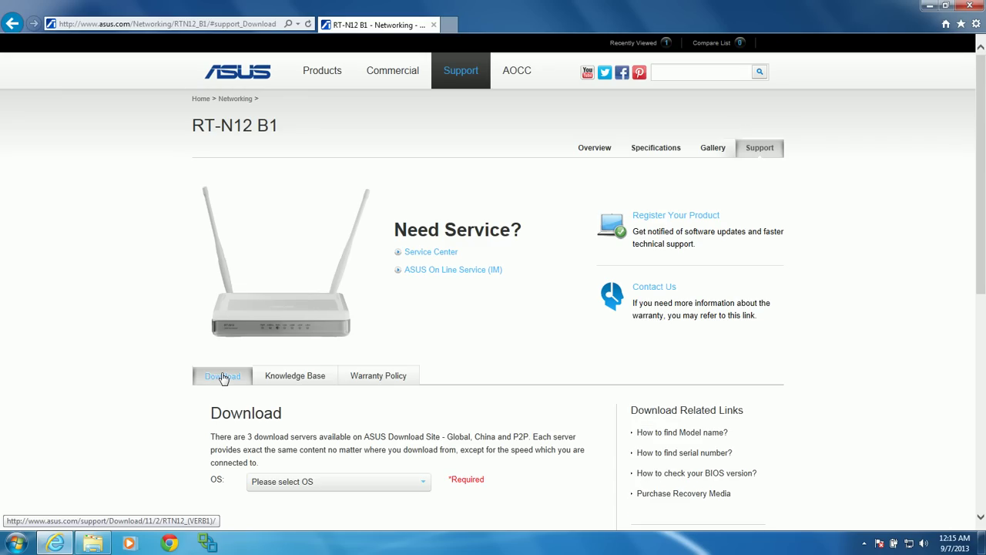
scroll(224, 379, "down", 3)
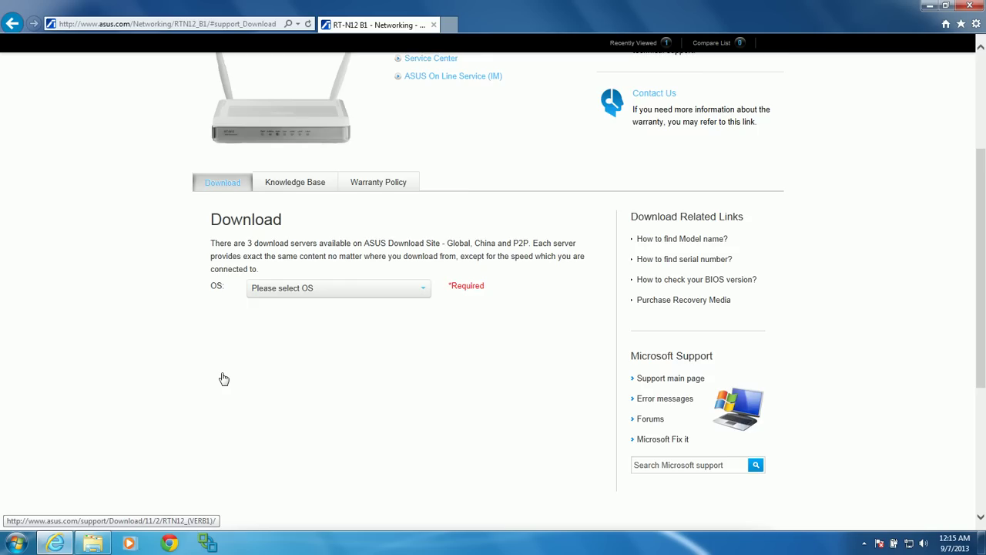
scroll(383, 250, "down", 1)
left_click(391, 236)
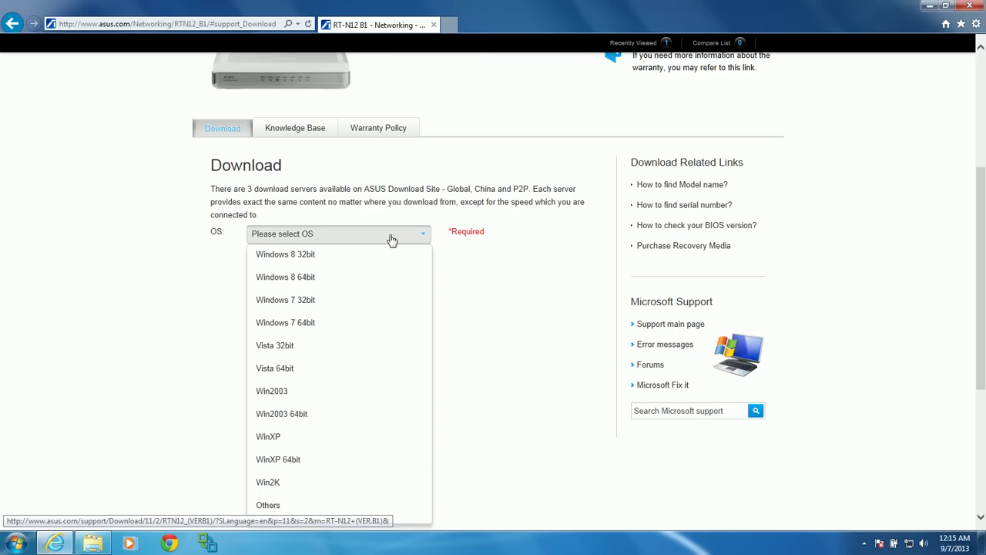
left_click(306, 322)
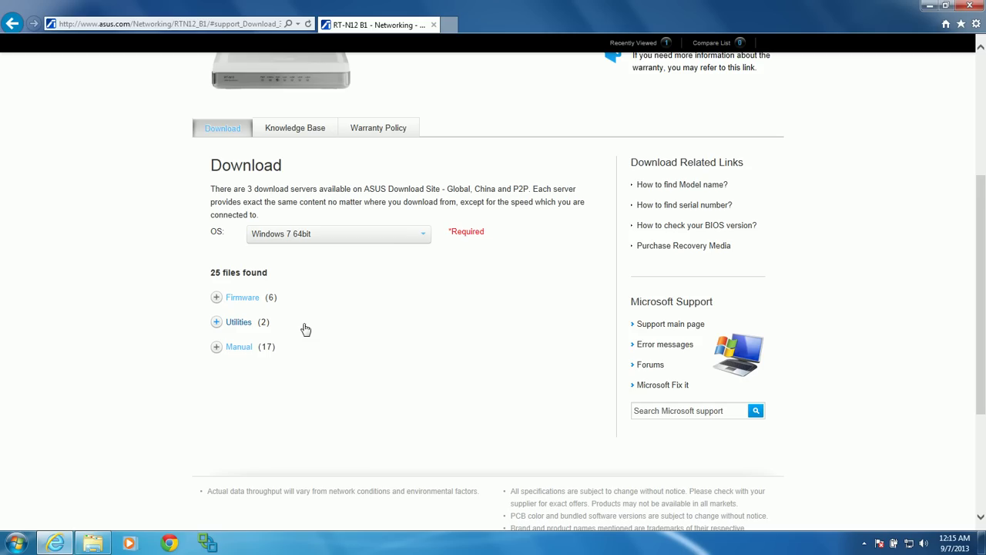
left_click(246, 299)
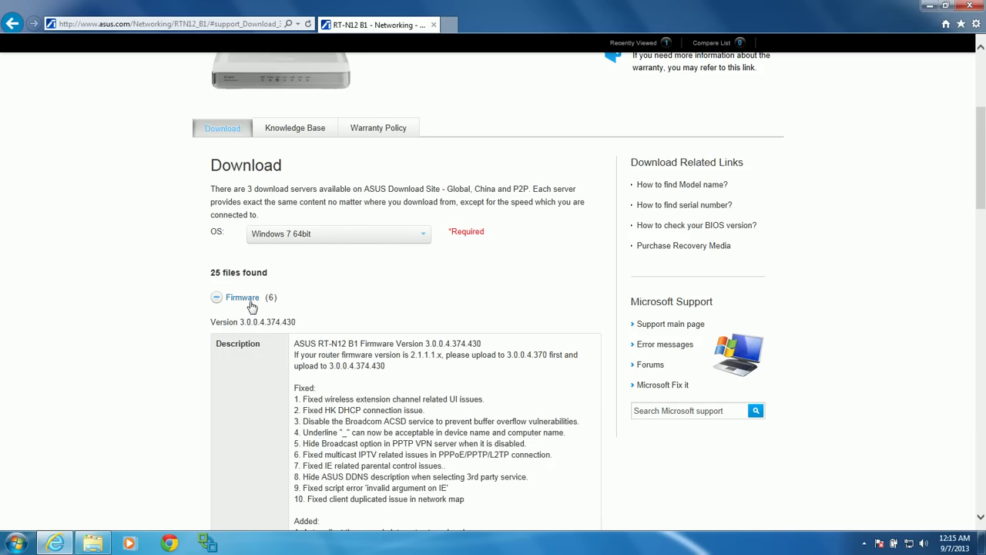
- Examine the release notes, dates and upgrade requirements of the listed router firmware versions, including 3.0.0.4.374.430 and beta 3.0.0.4.370
scroll(252, 307, "down", 3)
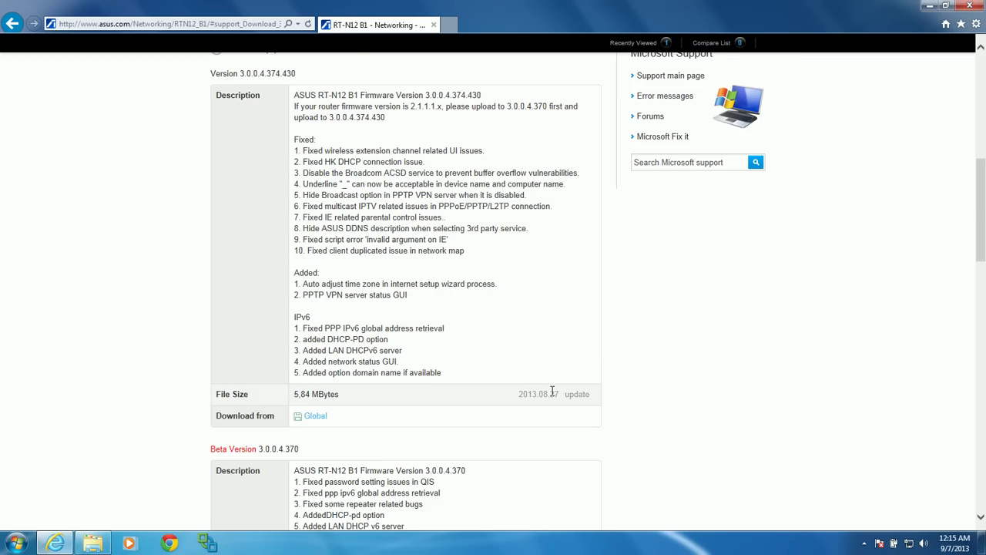
scroll(552, 391, "down", 2)
scroll(552, 391, "down", 2)
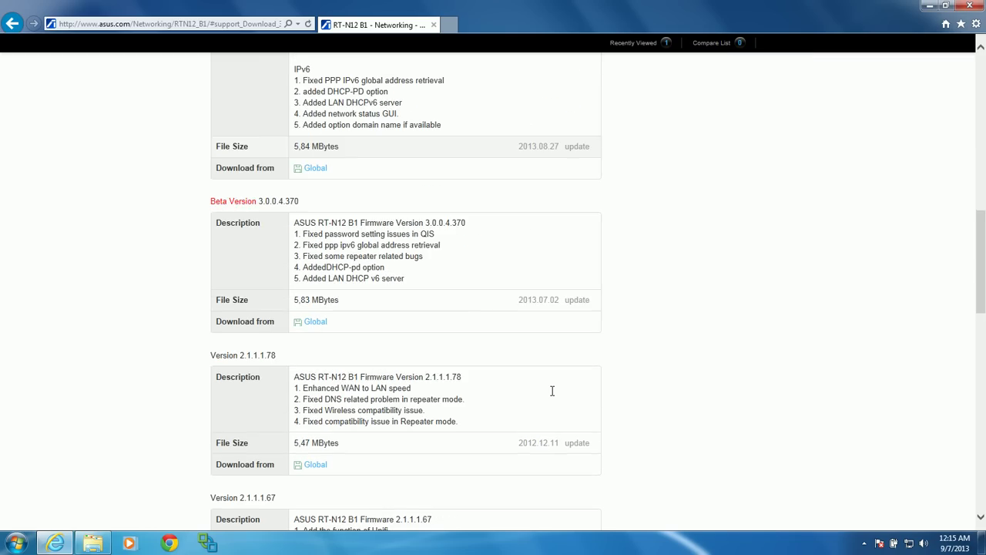
scroll(552, 391, "up", 1)
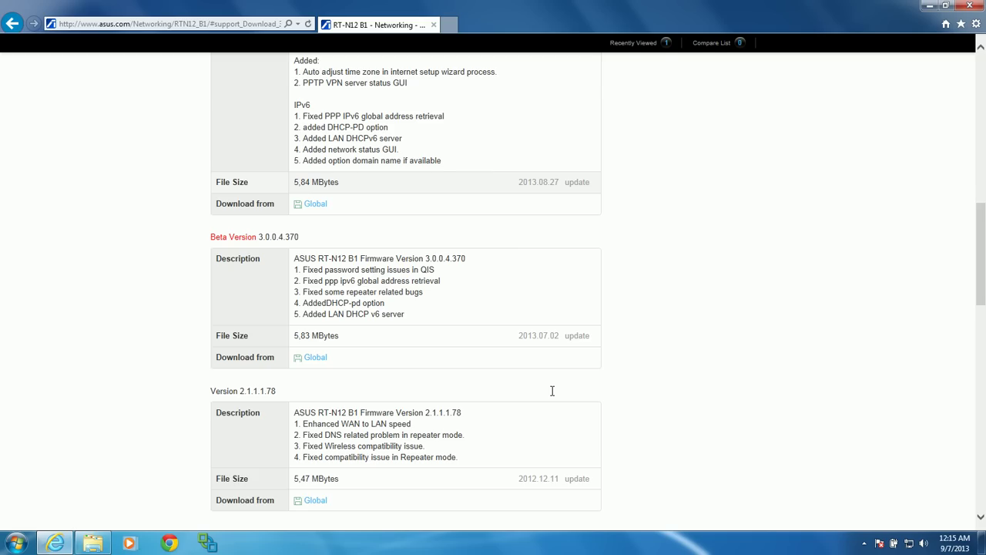
scroll(552, 391, "up", 3)
scroll(551, 391, "up", 1)
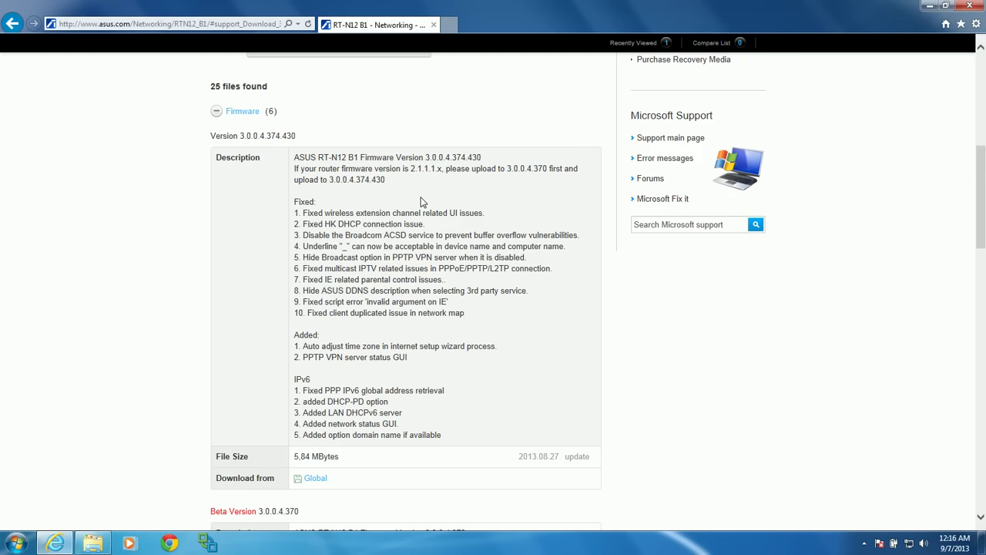
scroll(422, 201, "down", 3)
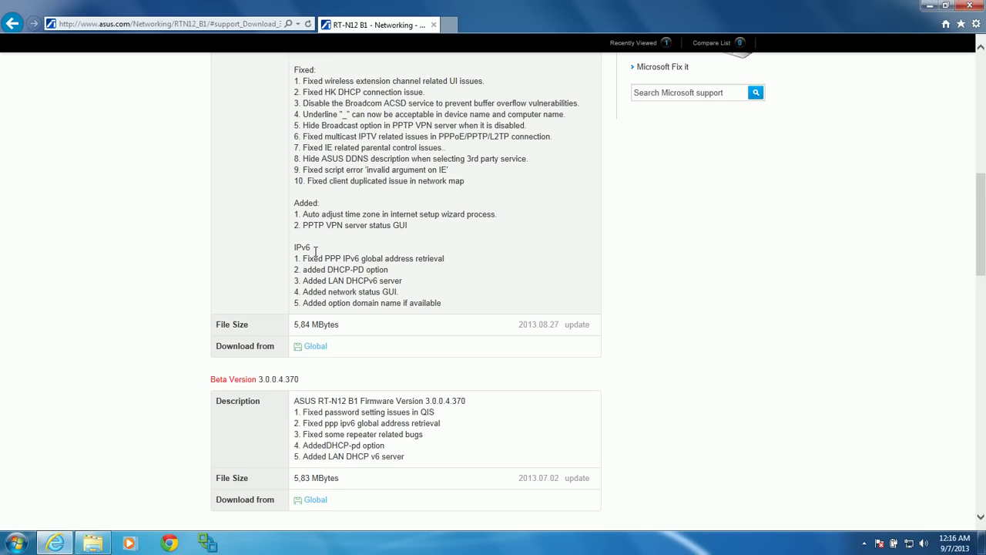
scroll(315, 250, "down", 1)
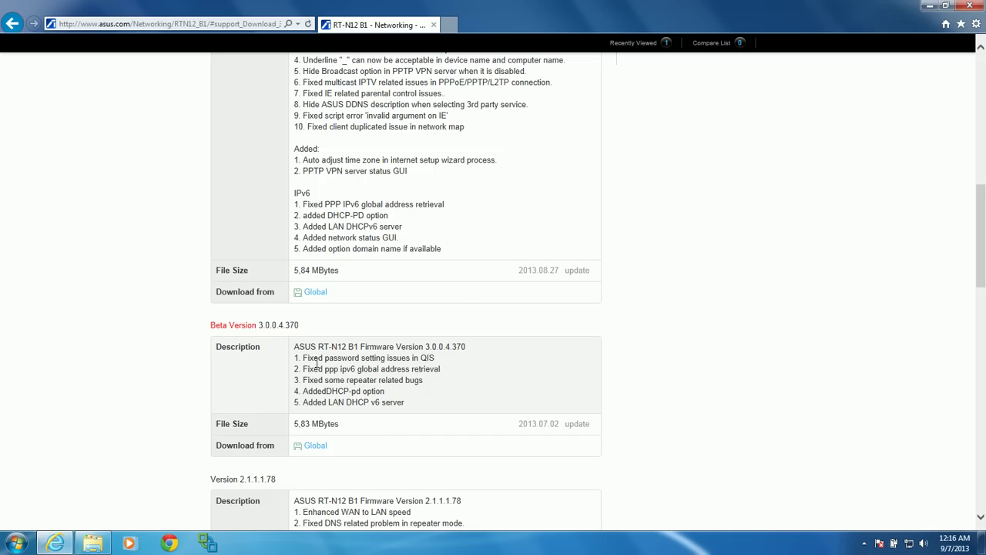
scroll(450, 308, "up", 1)
scroll(451, 308, "up", 5)
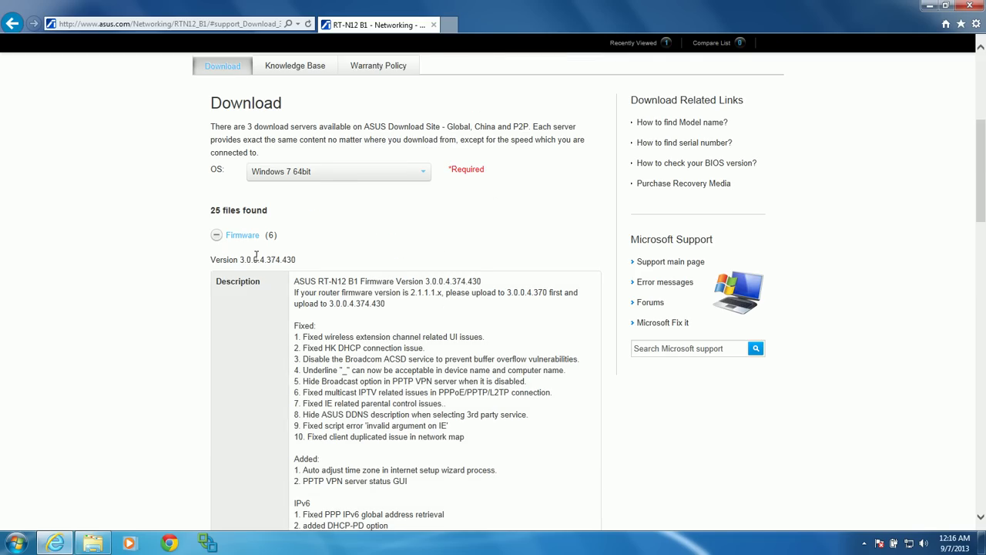
scroll(257, 255, "down", 3)
scroll(257, 256, "down", 3)
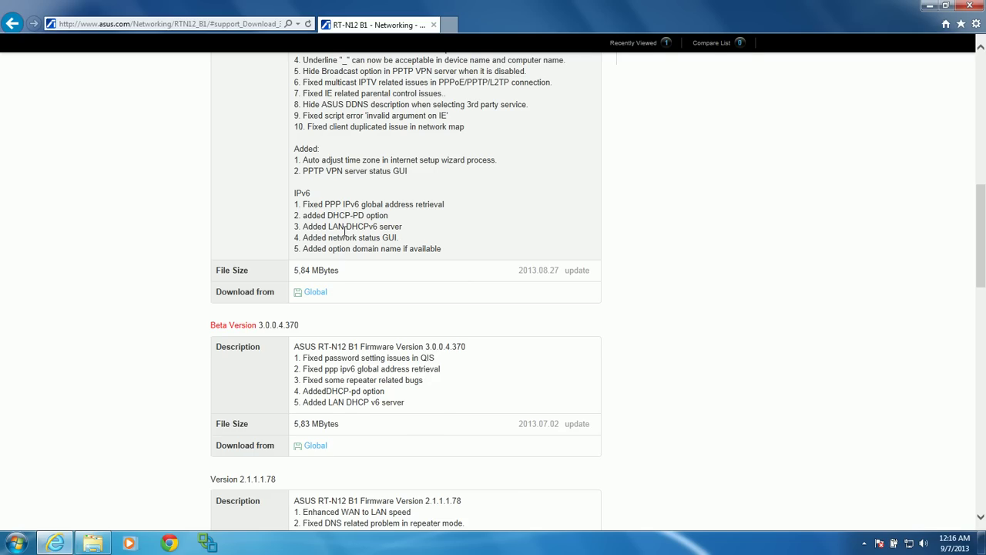
scroll(344, 231, "up", 1)
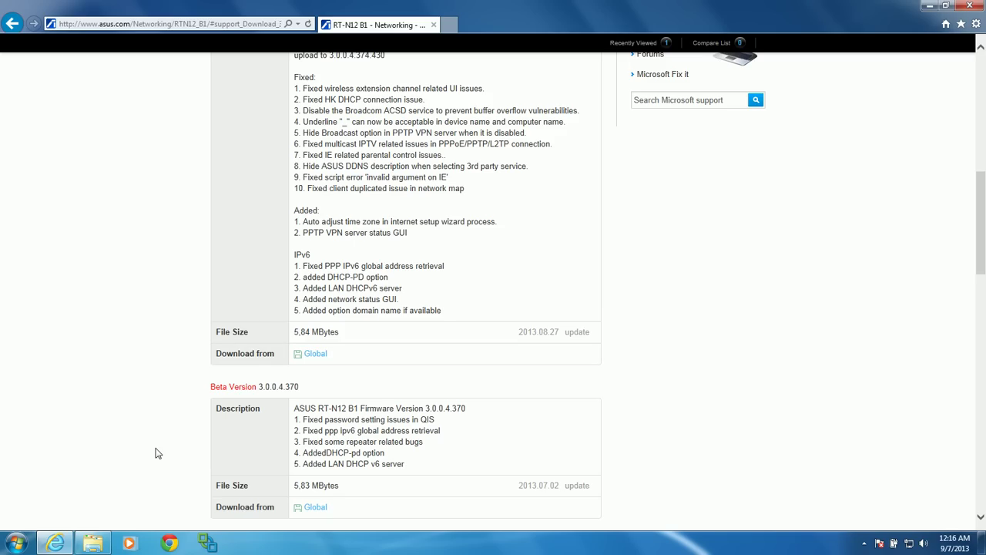
- Check the downloaded firmware files in File Explorer and return to the start of the router's support page
left_click(93, 543)
scroll(106, 150, "up", 3)
scroll(105, 151, "up", 4)
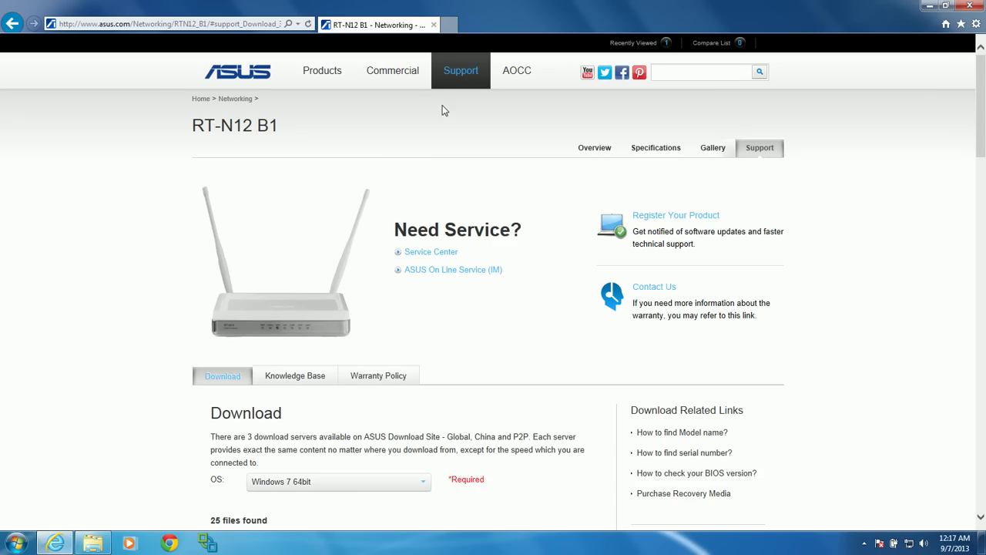
- Load the router's administration site at 192.168.1.1 in a new browser tab
left_click(448, 25)
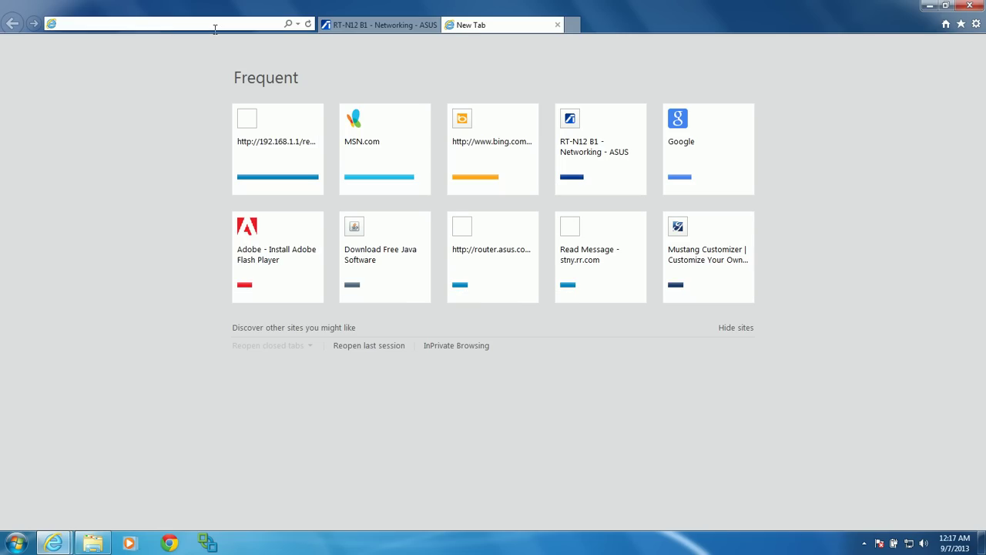
type("1")
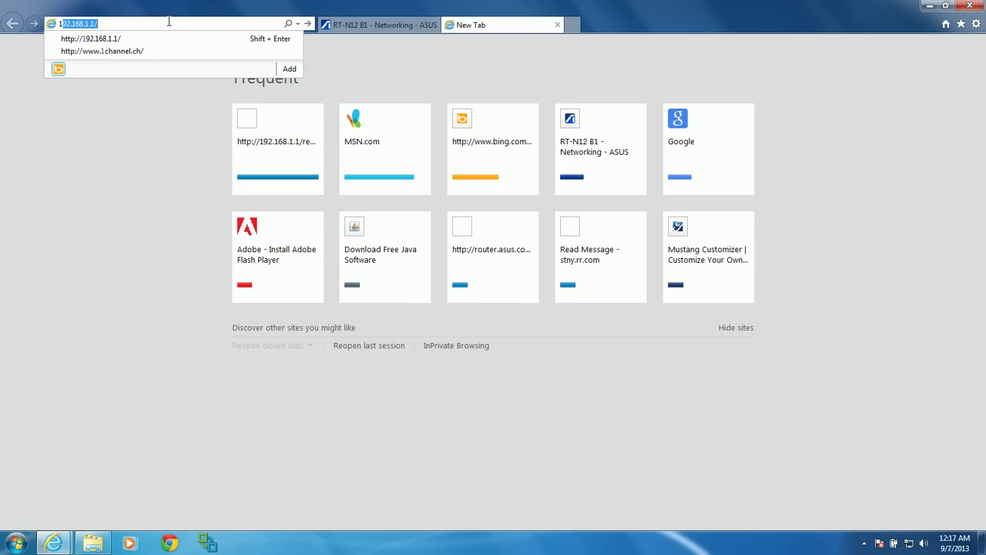
type("92.168.")
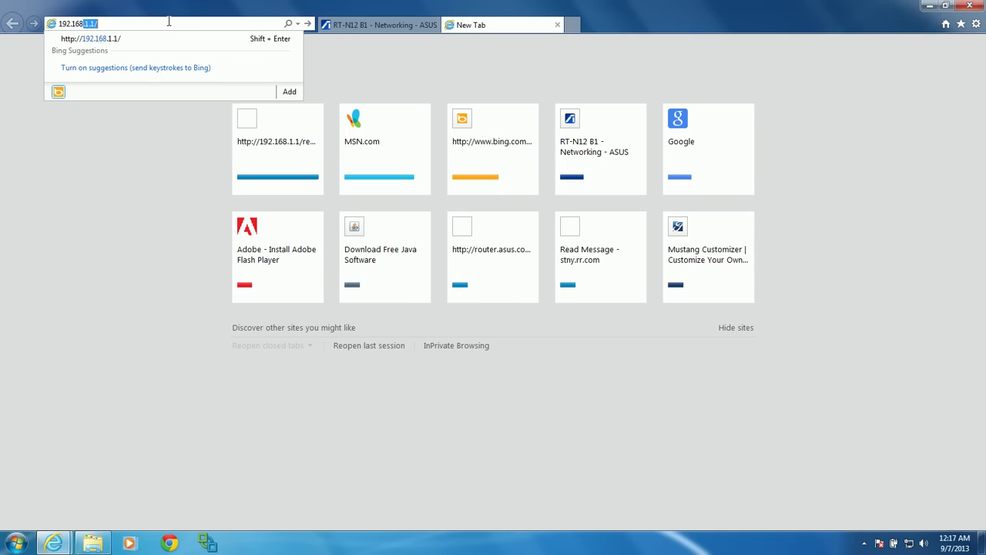
key("Down")
key("Return")
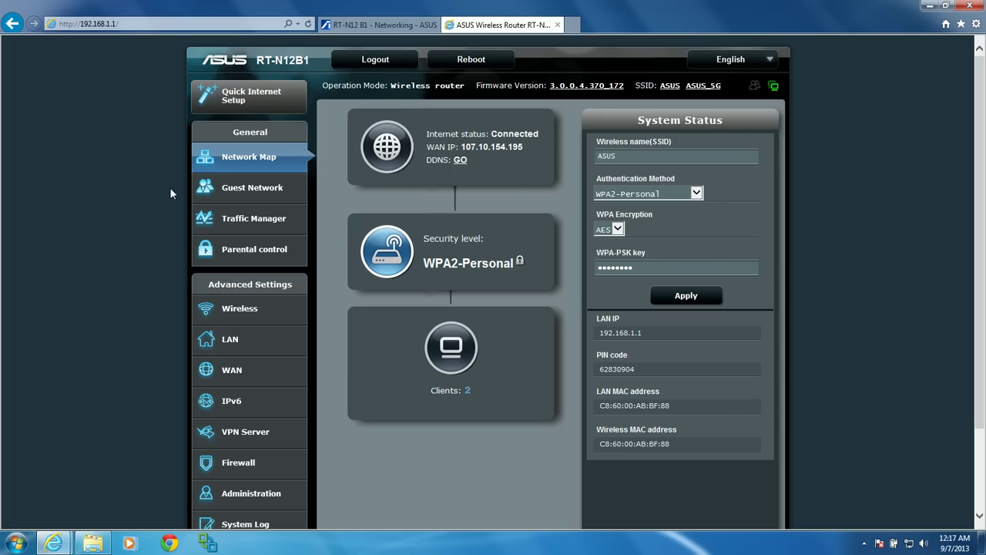
- Open the router's Firmware Upgrade page under Administration, also checking the Restore/Save/Upload Setting page
scroll(170, 187, "down", 1)
scroll(170, 187, "up", 1)
scroll(171, 193, "down", 2)
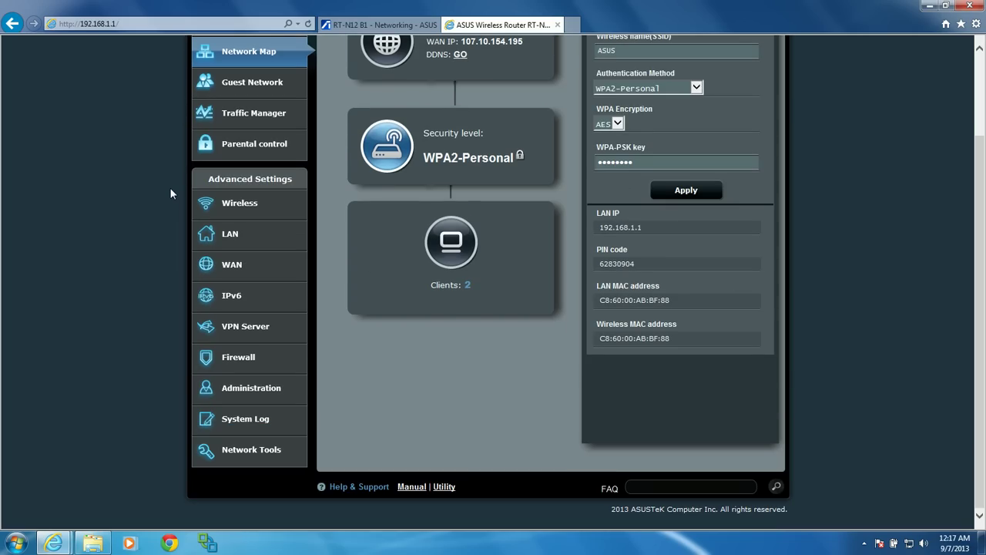
left_click(249, 389)
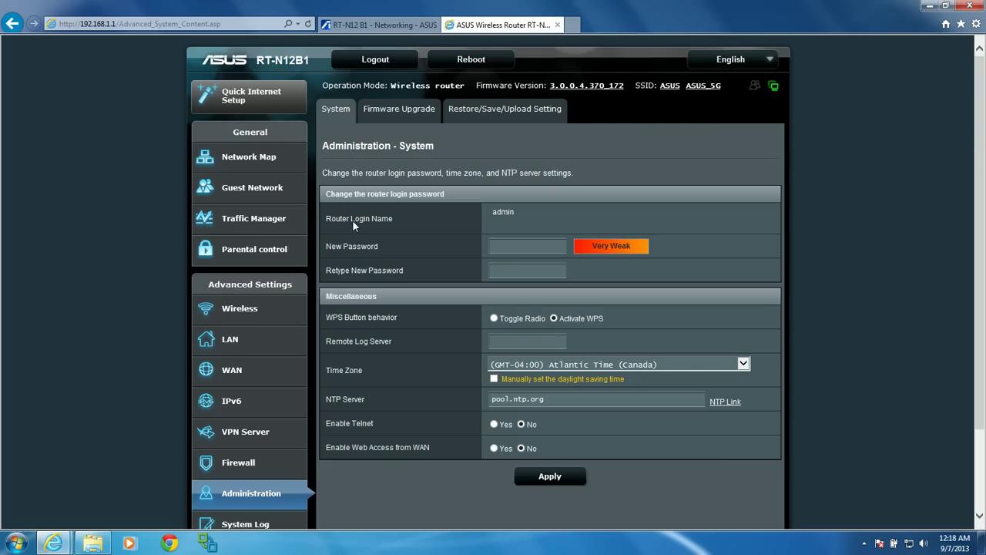
left_click(414, 109)
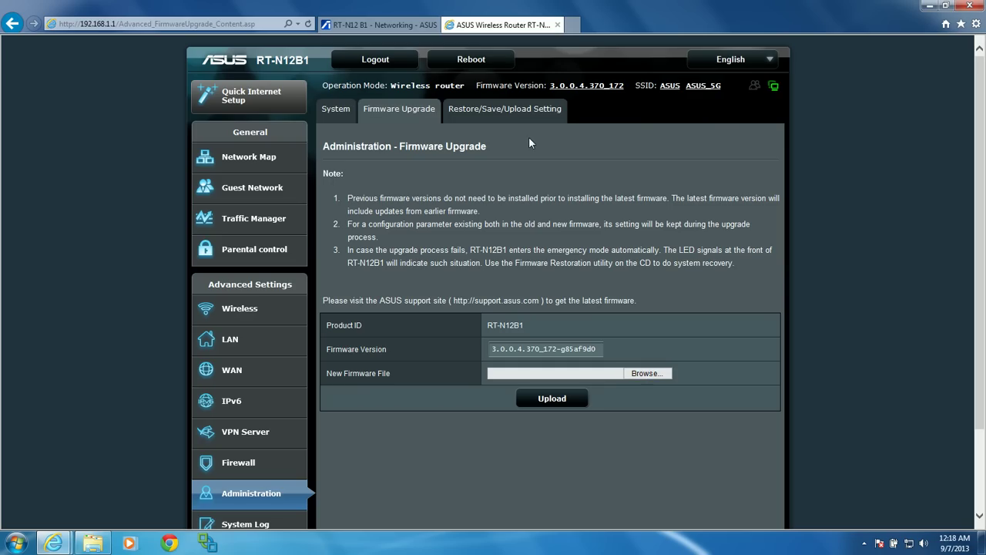
left_click(481, 116)
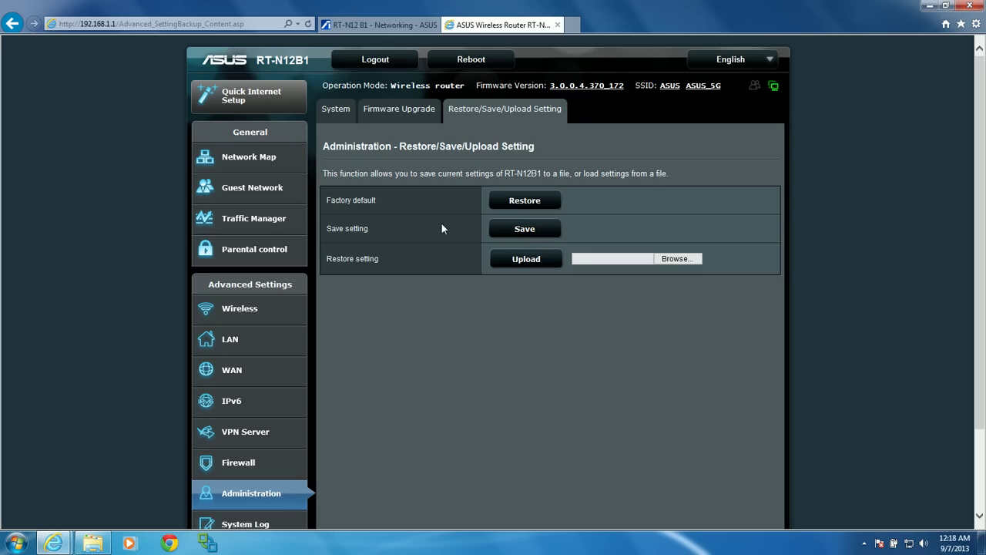
left_click(399, 114)
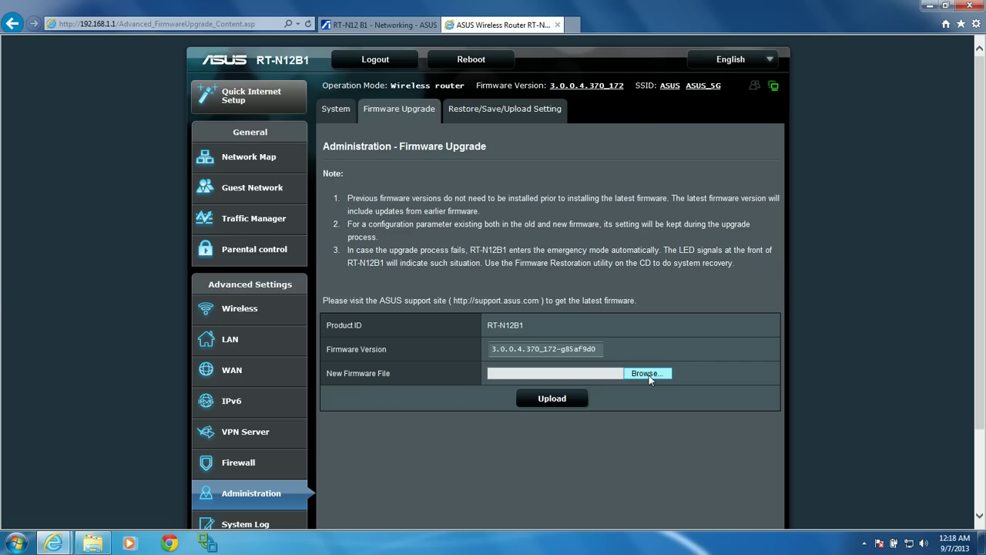
left_click(647, 374)
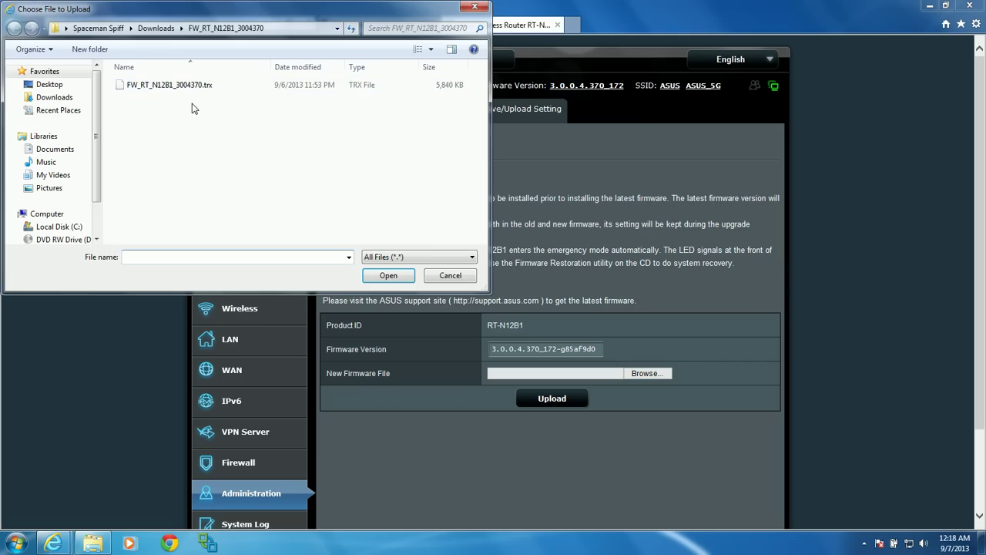
left_click(93, 543)
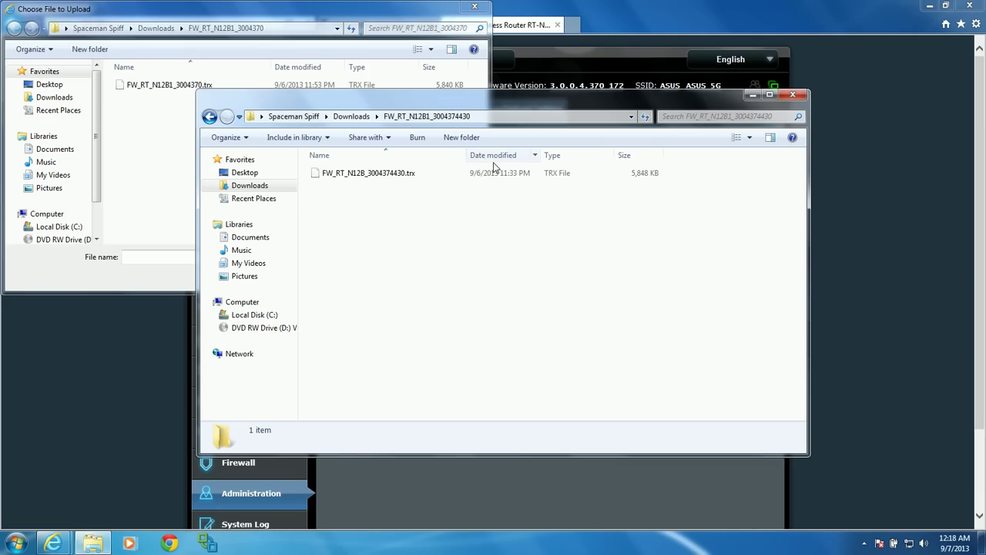
left_click(475, 115)
key("ctrl+c")
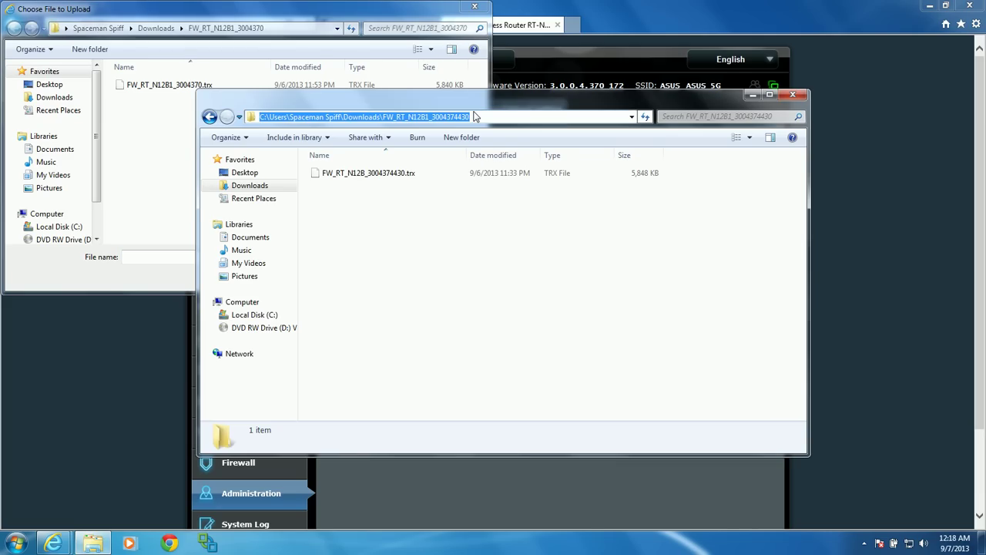
left_click(293, 28)
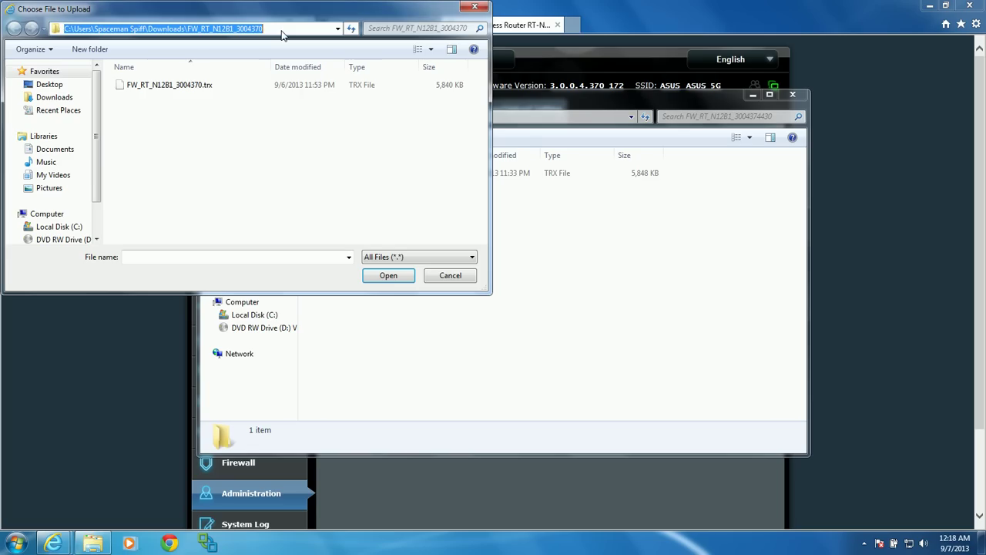
key("ctrl+v")
key("Return")
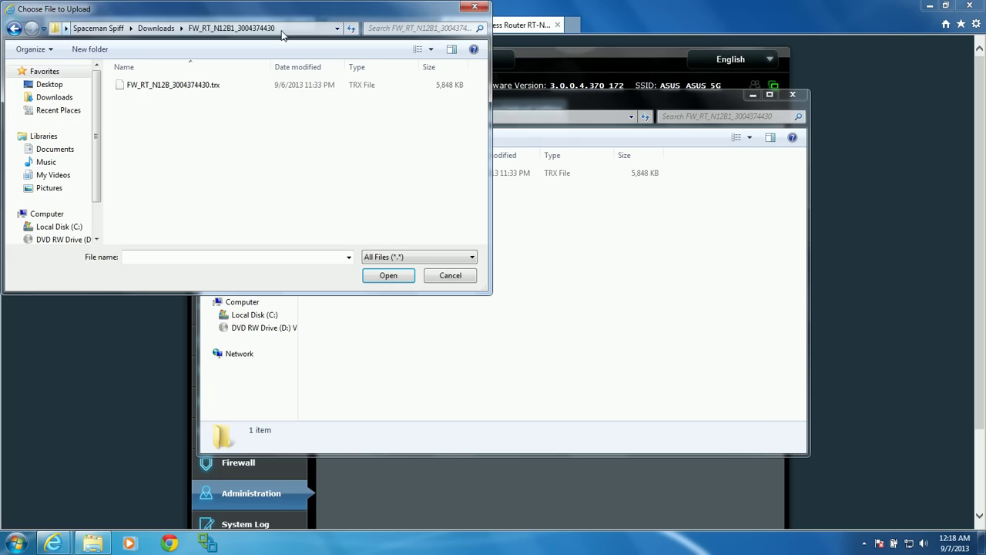
- Choose FW_RT_N12B_3004374430.trx as the new firmware file and upload it to the router
left_click(200, 90)
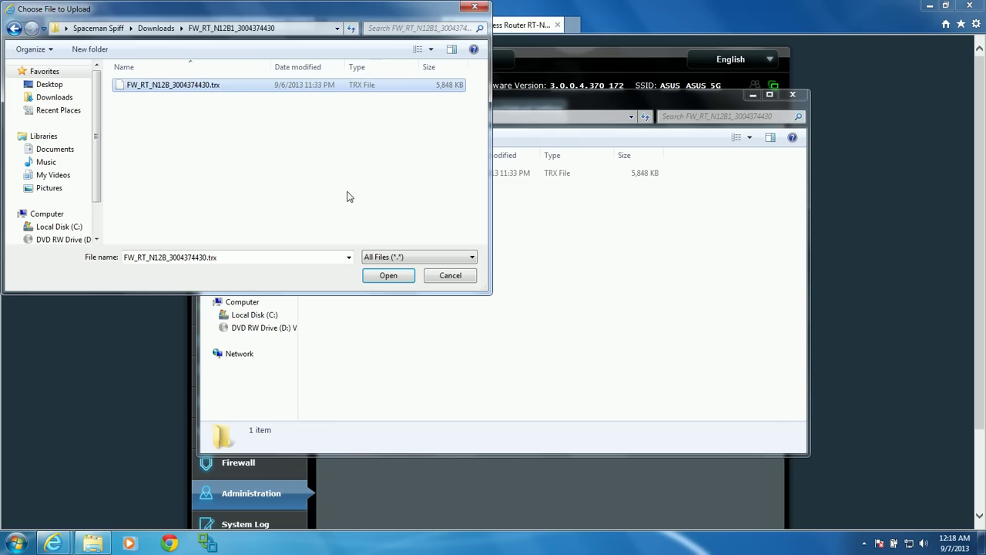
left_click(384, 276)
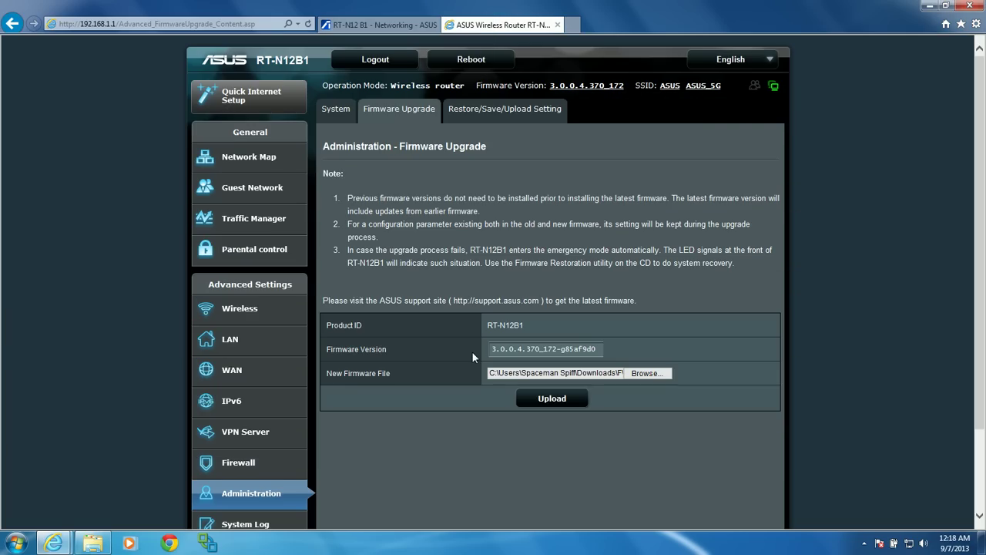
left_click(539, 401)
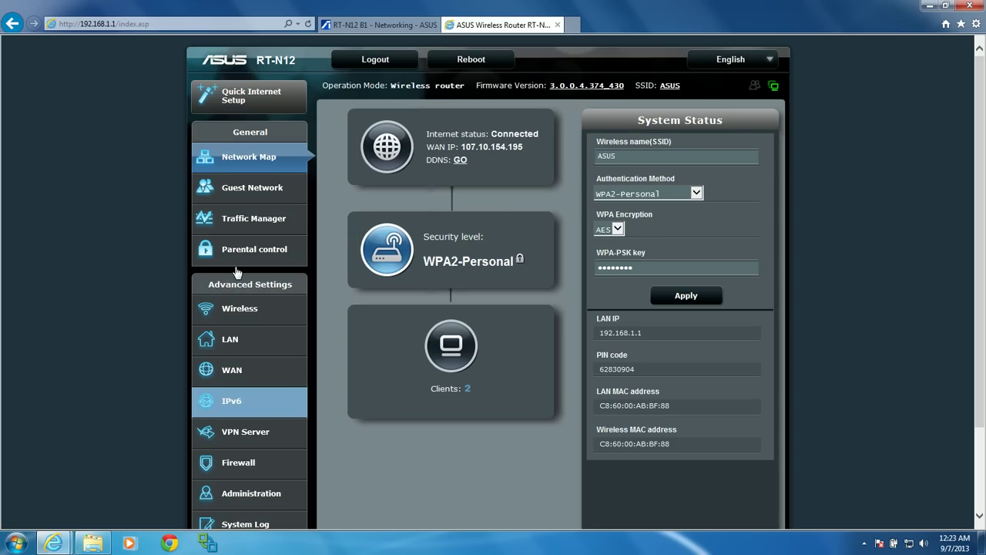
- Check the latest firmware version listed on the ASUS support page
left_click(392, 27)
scroll(256, 293, "down", 1)
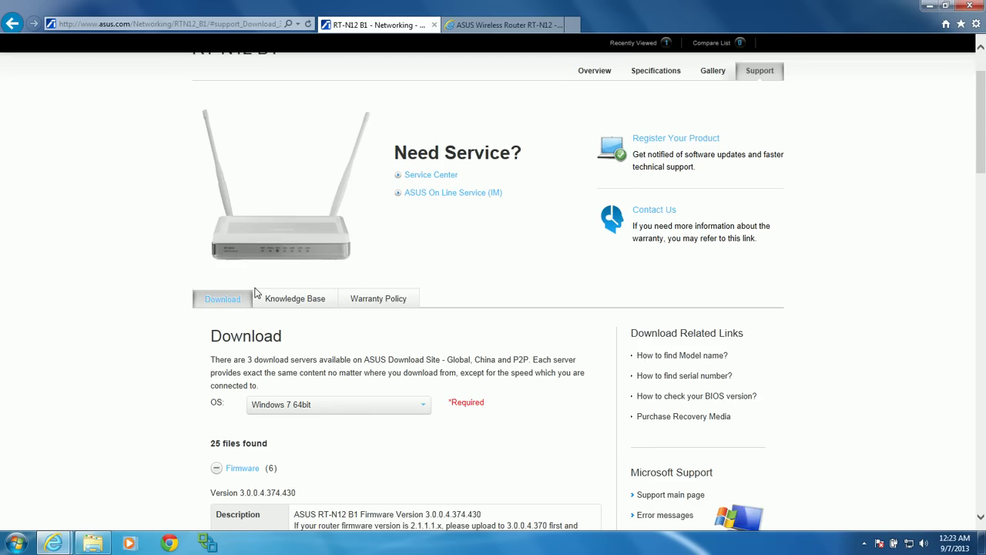
scroll(257, 293, "down", 2)
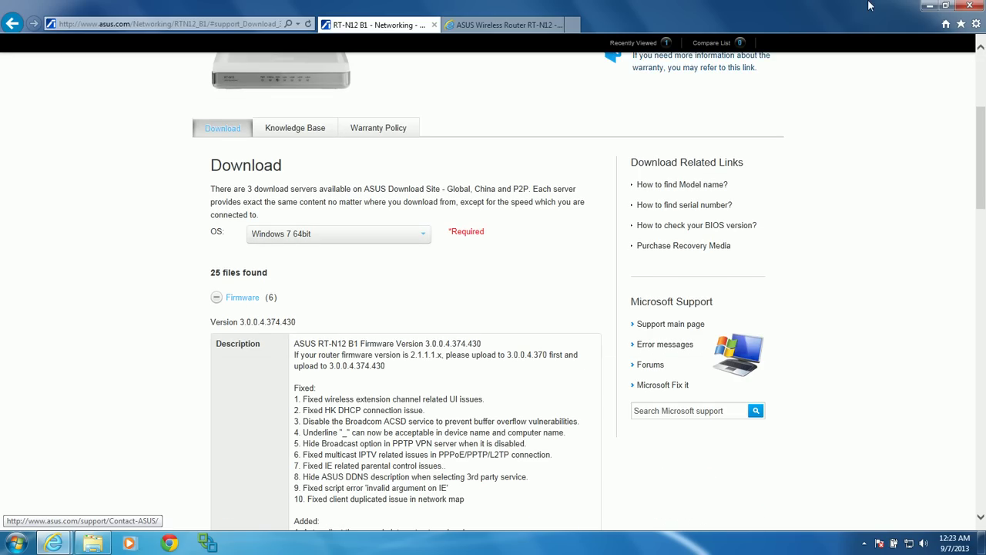
- Review the router's Network Map page and its installed firmware version after the upgrade
left_click(505, 24)
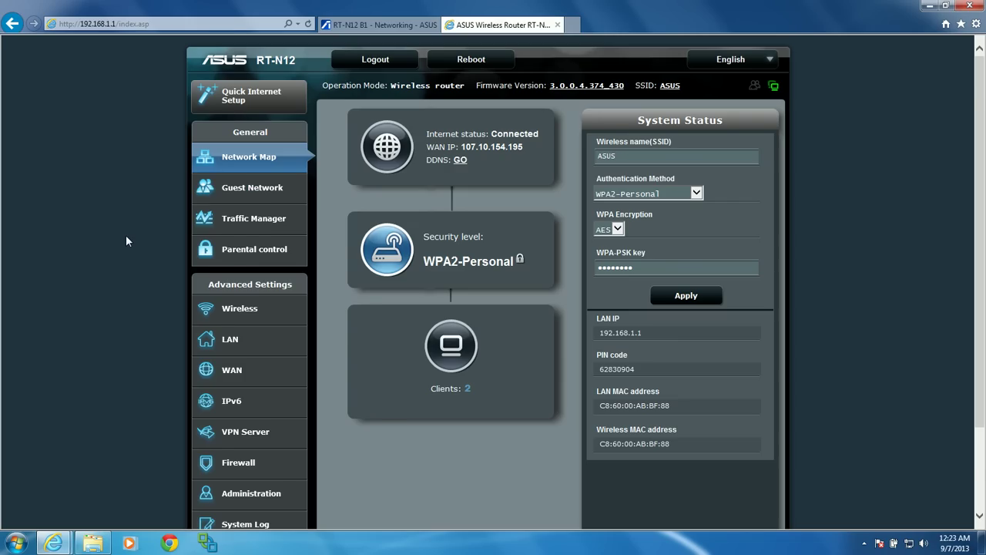
scroll(128, 241, "down", 1)
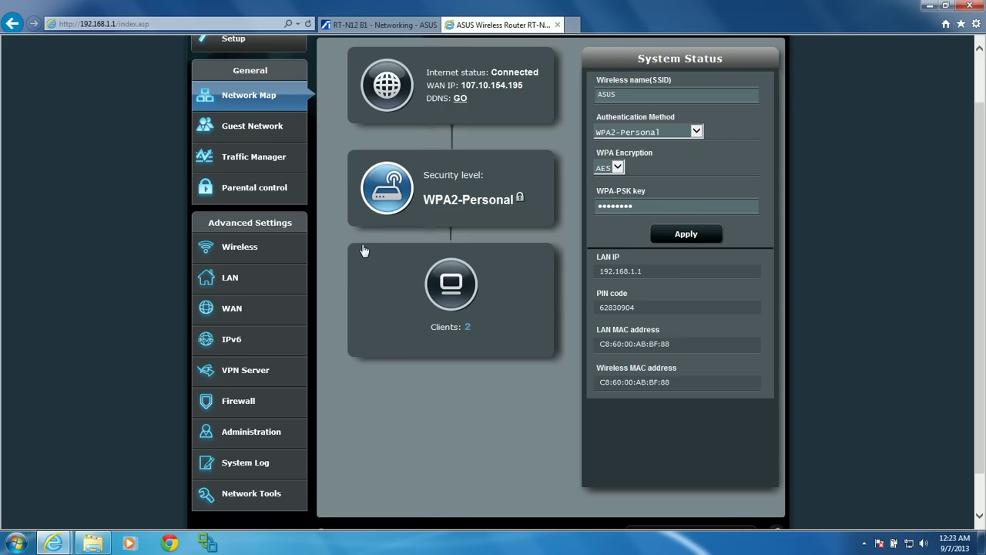
scroll(349, 200, "up", 1)
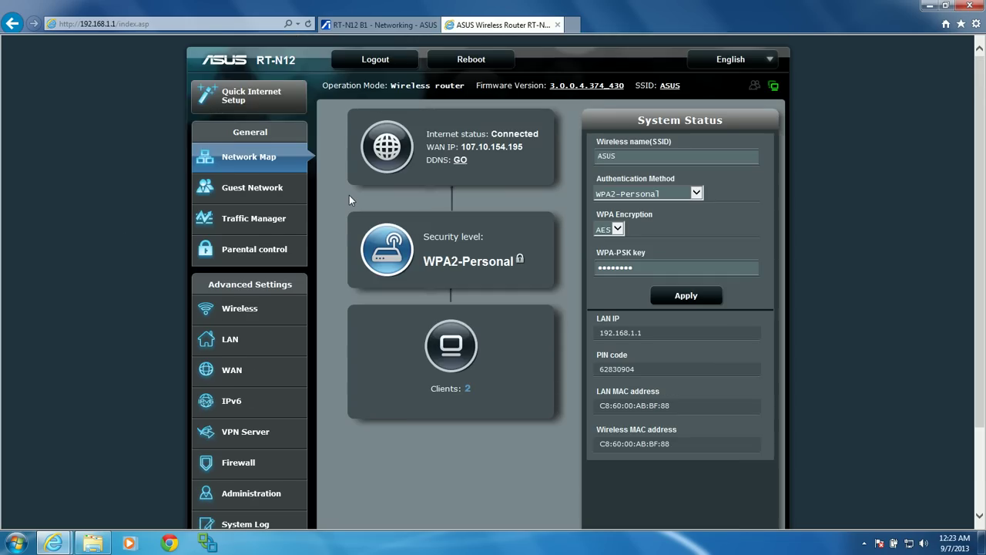
scroll(350, 200, "down", 1)
scroll(349, 200, "up", 1)
scroll(75, 246, "down", 1)
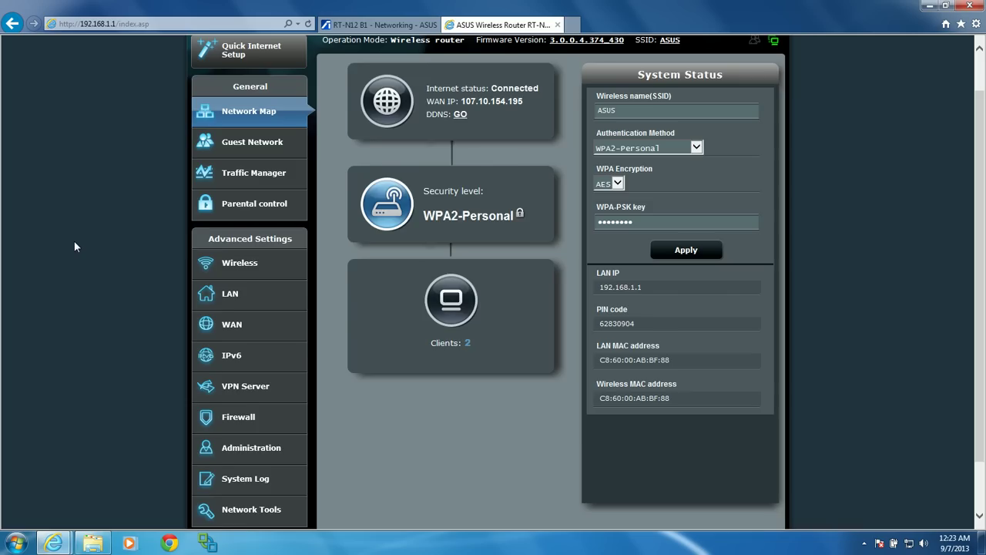
scroll(384, 128, "up", 1)
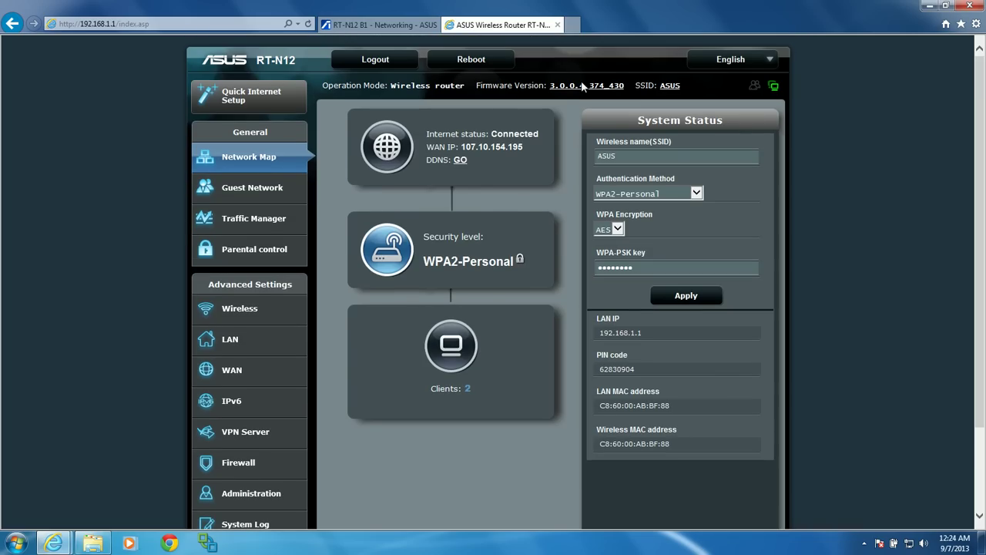